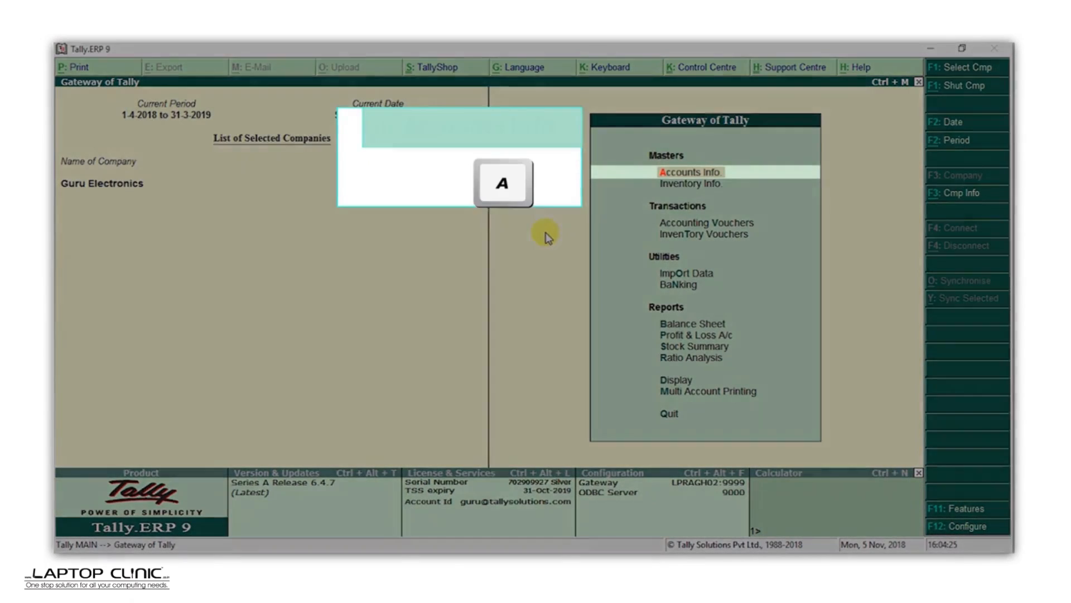
# Step: Open single-ledger creation under Accounts Info
pyautogui.press('a')
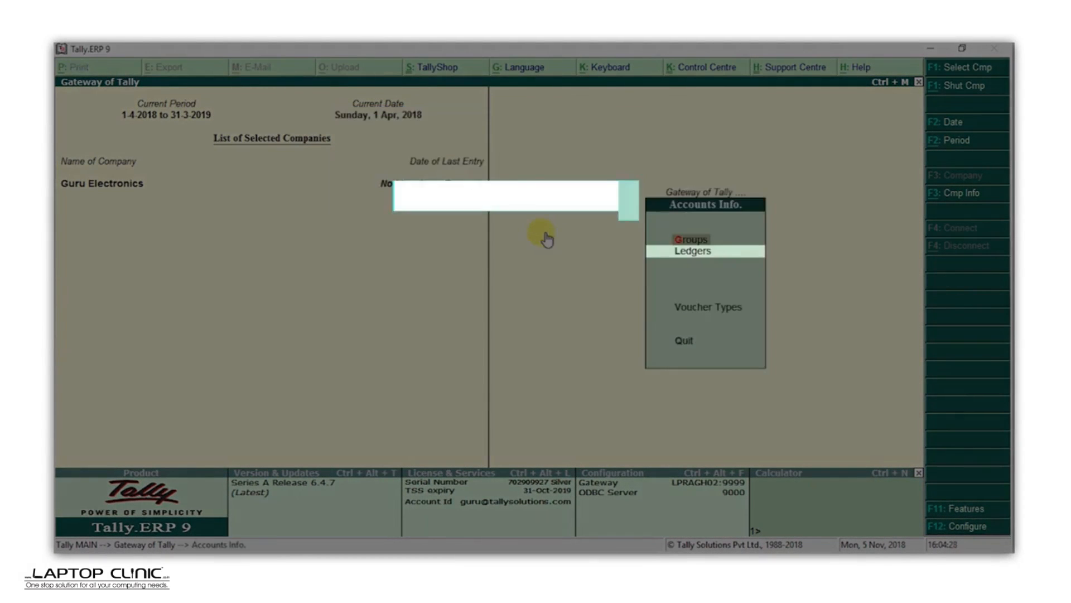
pyautogui.press('l')
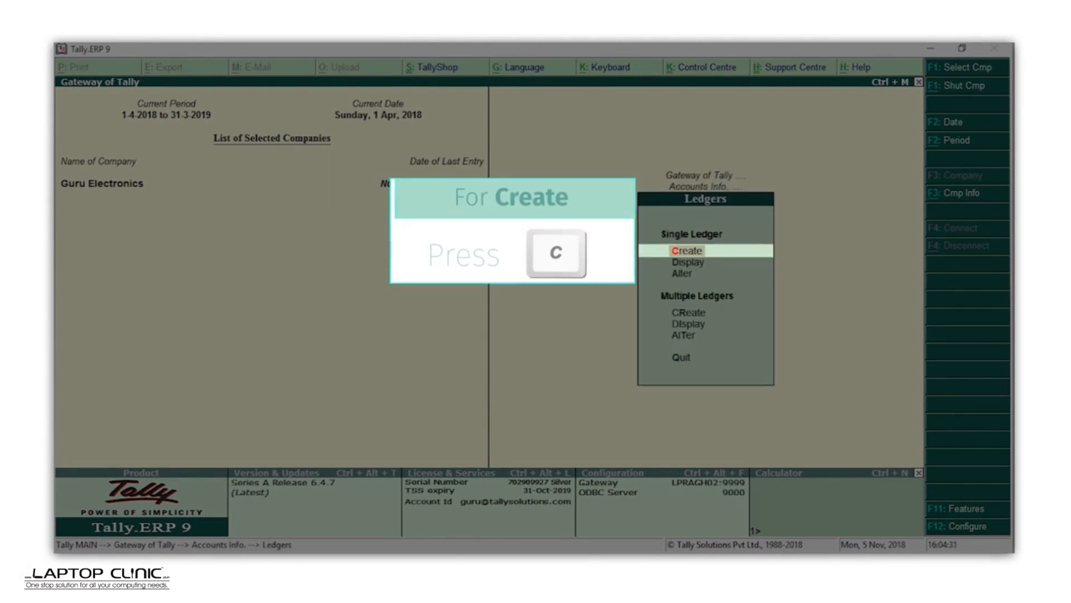
pyautogui.press('c')
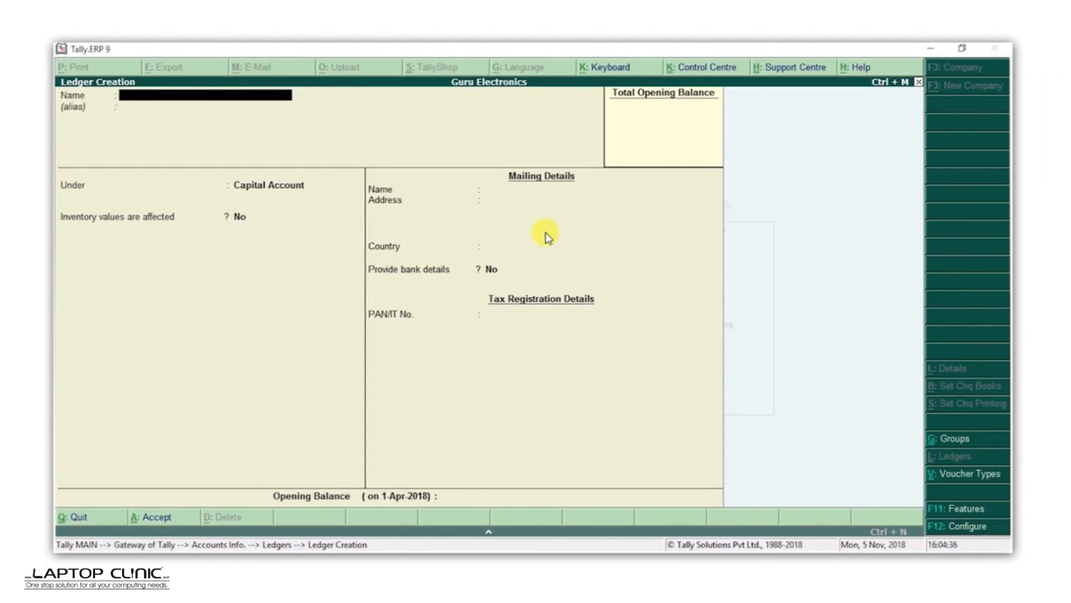
# Step: Create ledger Raj Electronics under Sundry Creditors, enter its mailing address, city and pincode, and accept it
pyautogui.write('Raj Electronics')
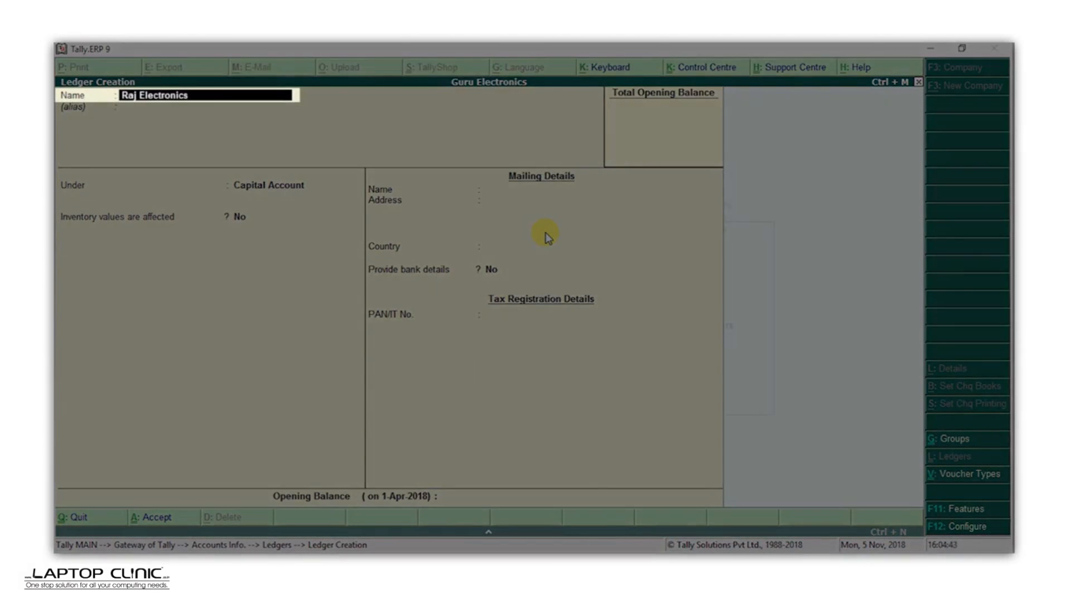
pyautogui.press('Return')
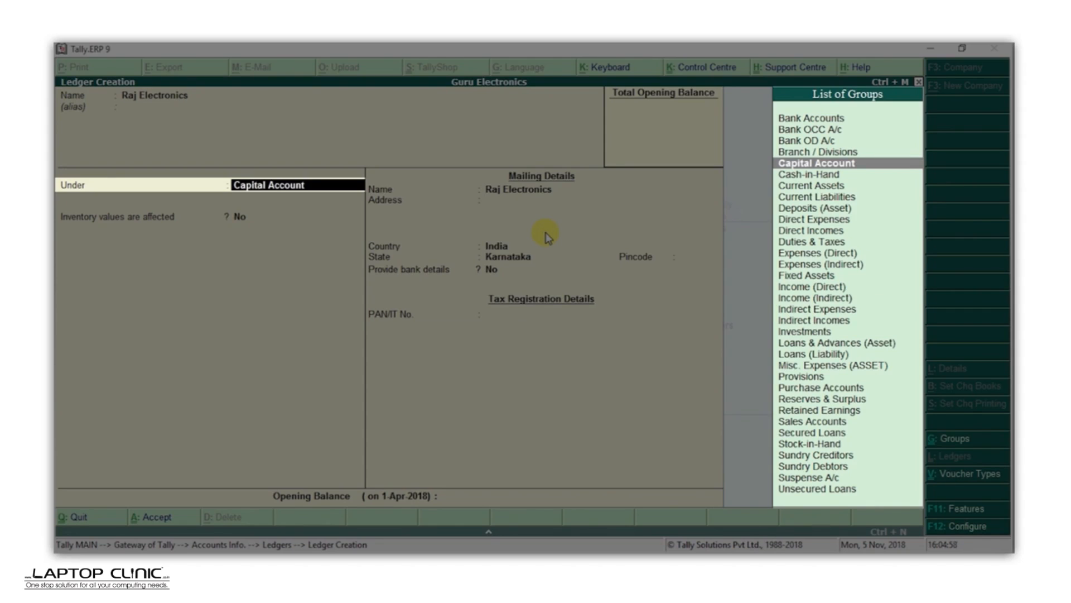
pyautogui.write('C')
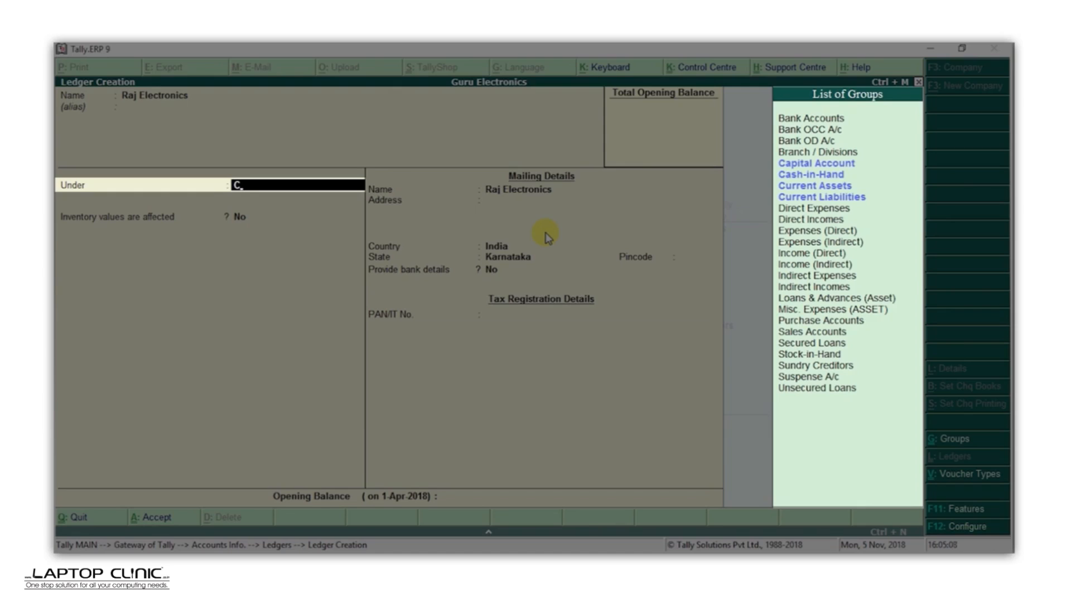
pyautogui.write('r')
pyautogui.press('Return')
pyautogui.press('Return')
pyautogui.press('Return')
pyautogui.press('Return')
pyautogui.press('Return')
pyautogui.press('Return')
pyautogui.press('Return')
pyautogui.write('Bengaluru')
pyautogui.press('Return')
pyautogui.press('Return')
pyautogui.press('Return')
pyautogui.press('Return')
pyautogui.write('560076')
pyautogui.press('Return')
pyautogui.press('Return')
pyautogui.press('Return')
pyautogui.press('Return')
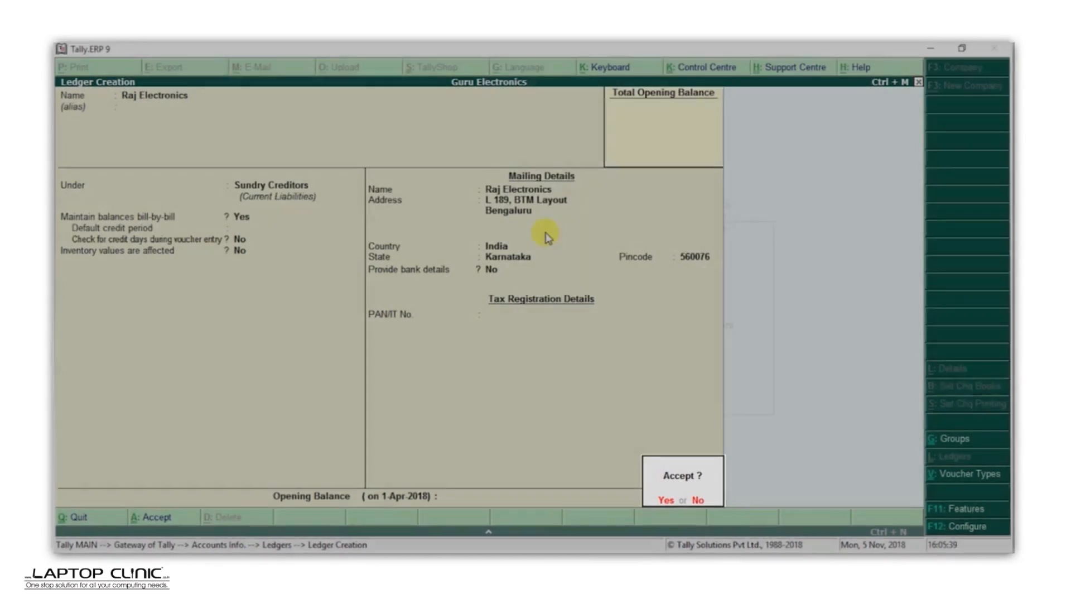
pyautogui.press('Return')
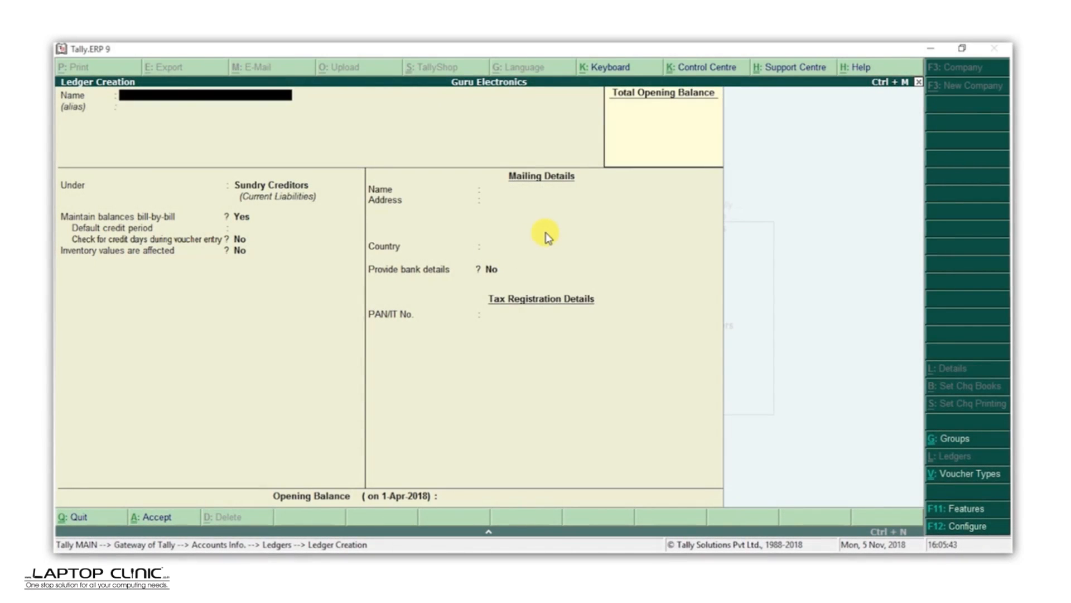
# Step: Create ledger Sneha Phones under Sundry Debtors, enter its mailing address, city and pincode, and accept it
pyautogui.write('Sneha Phones')
pyautogui.press('Return')
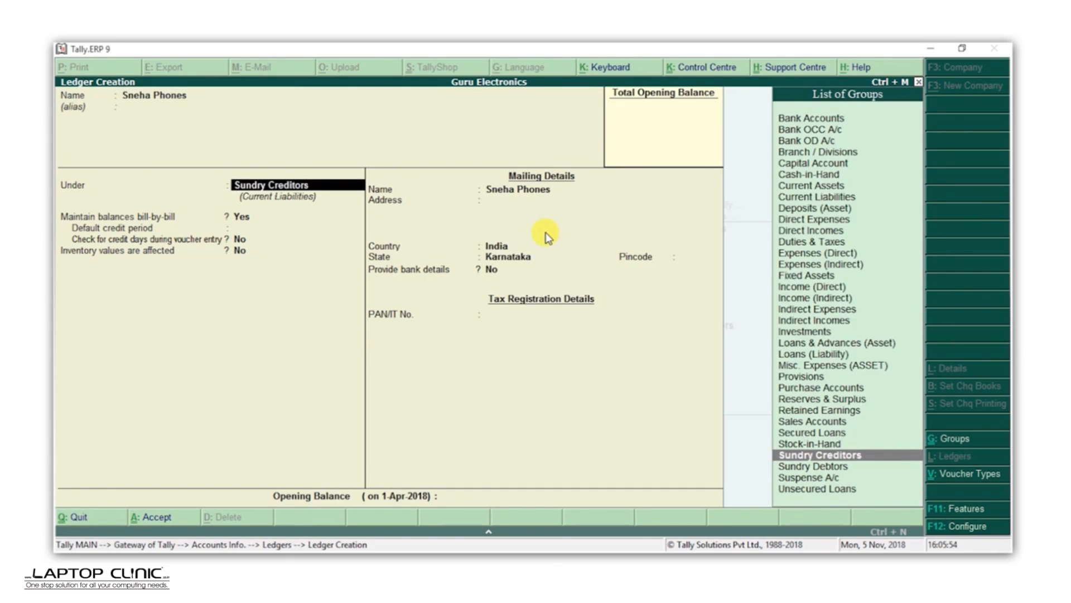
pyautogui.write('Deb')
pyautogui.press('Return')
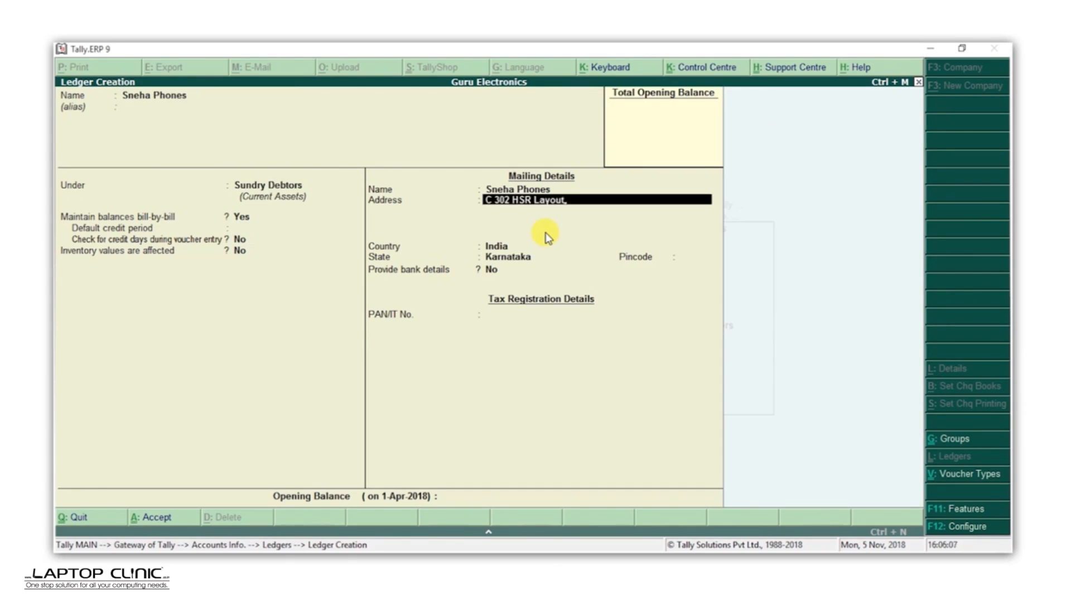
pyautogui.press('Return')
pyautogui.write('Bengaluru')
pyautogui.press('Return')
pyautogui.press('Return')
pyautogui.press('Return')
pyautogui.press('Return')
pyautogui.write('560102')
pyautogui.press('Return')
pyautogui.press('Return')
pyautogui.press('Return')
pyautogui.press('Return')
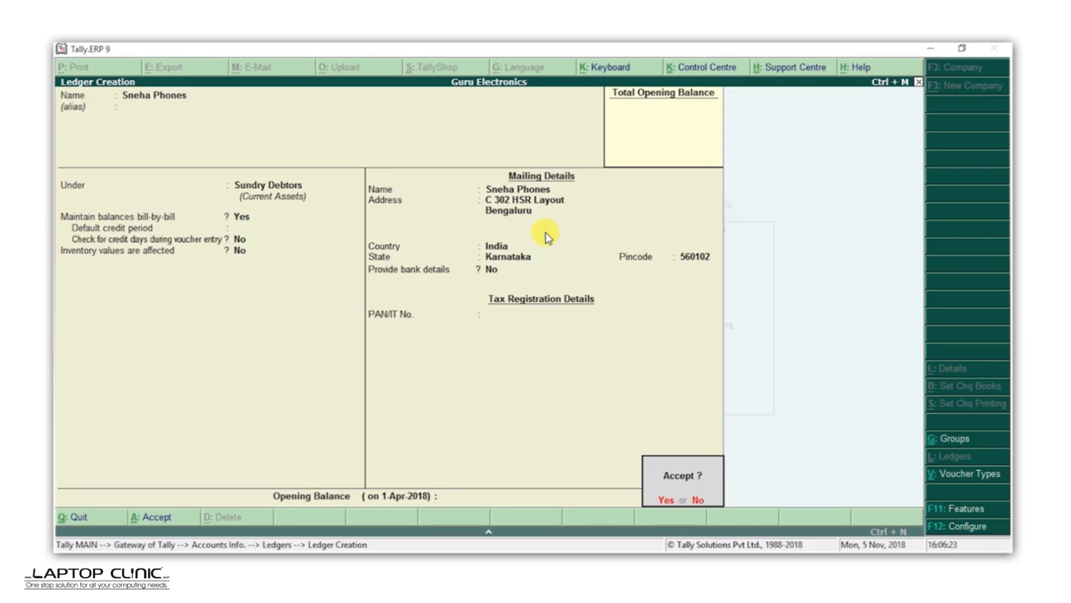
pyautogui.press('Return')
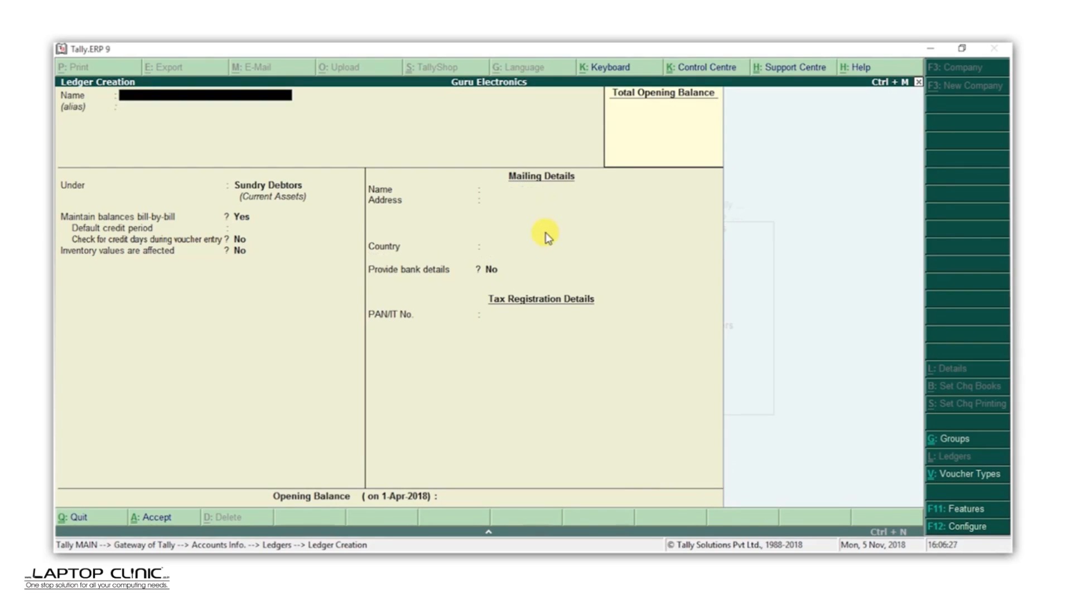
# Step: Create ledger Purchases under Purchase Accounts and accept it
pyautogui.write('Purchases')
pyautogui.press('Return')
pyautogui.write('Pur')
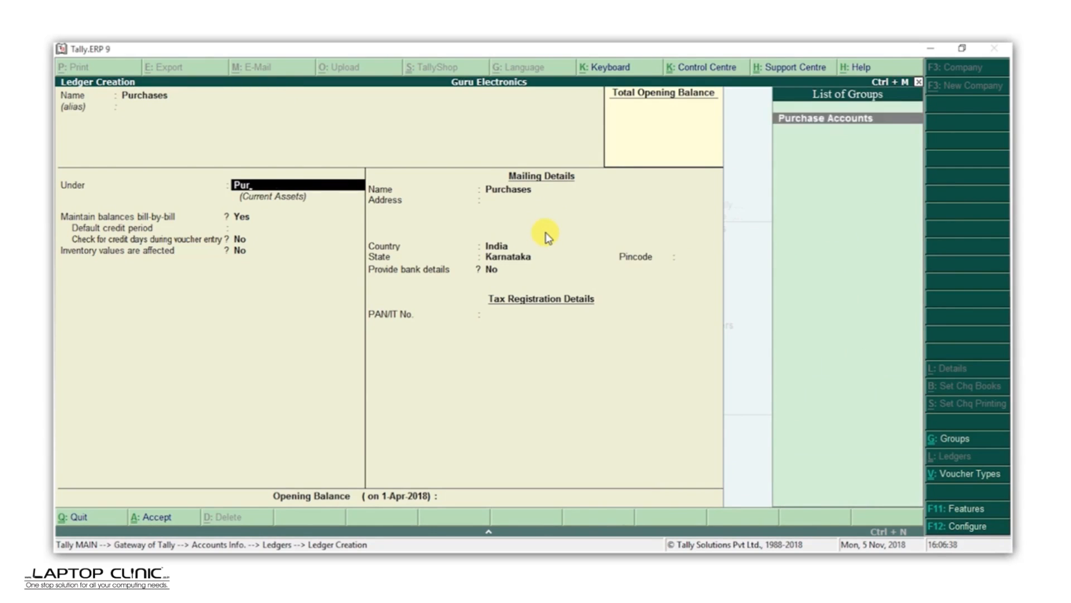
pyautogui.press('Return')
pyautogui.press('Return')
pyautogui.press('Return')
# Step: Create ledger Sales under Sales Accounts and accept it
pyautogui.press('Return')
pyautogui.press('Return')
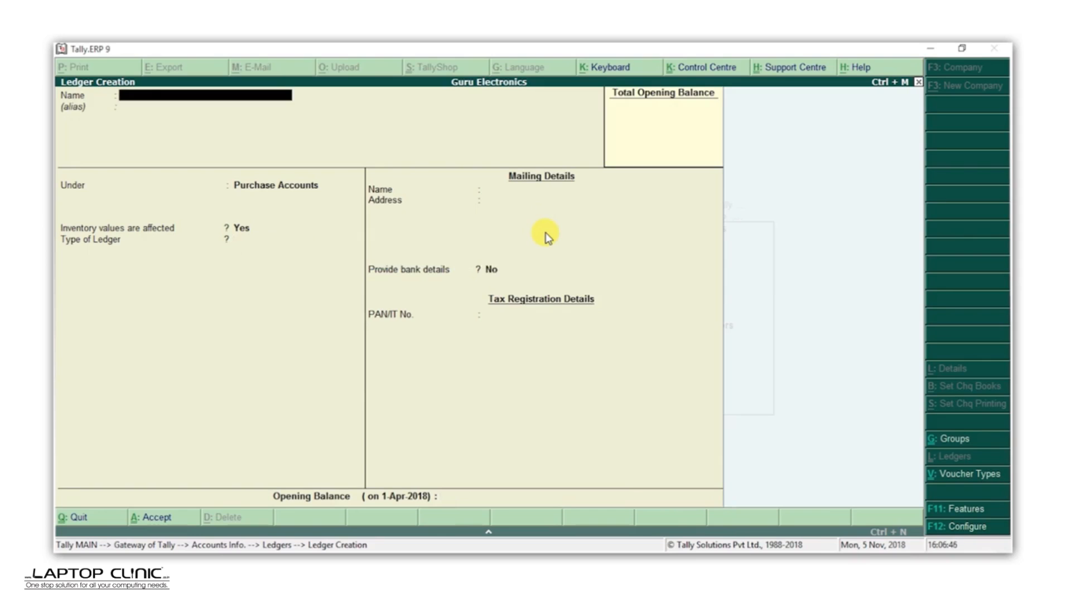
pyautogui.write('Sales')
pyautogui.press('Return')
pyautogui.write('Sal')
pyautogui.press('Return')
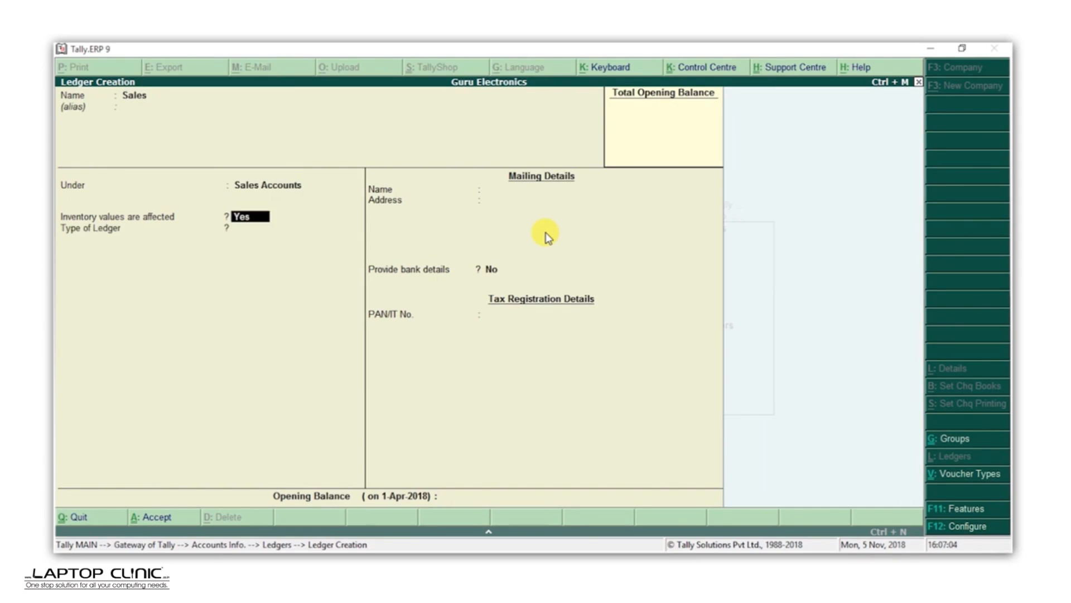
pyautogui.press('Return')
pyautogui.press('Return')
pyautogui.press('Return')
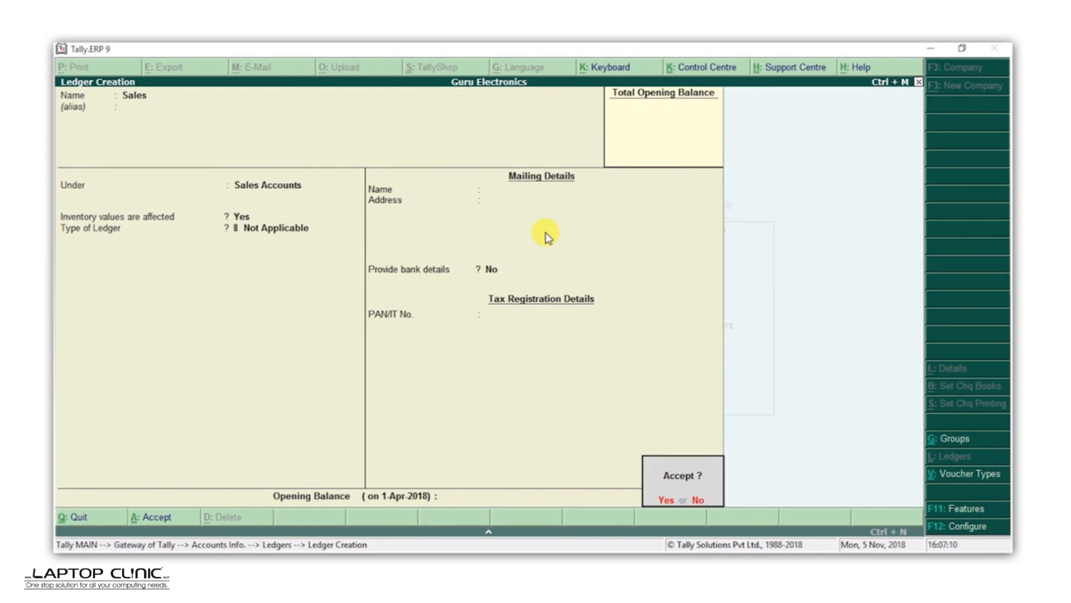
# Step: Create ledger SBI under Bank Accounts with the bank account number, IFS code KKBK0000430 and bank State Bank of India (India)
pyautogui.press('Return')
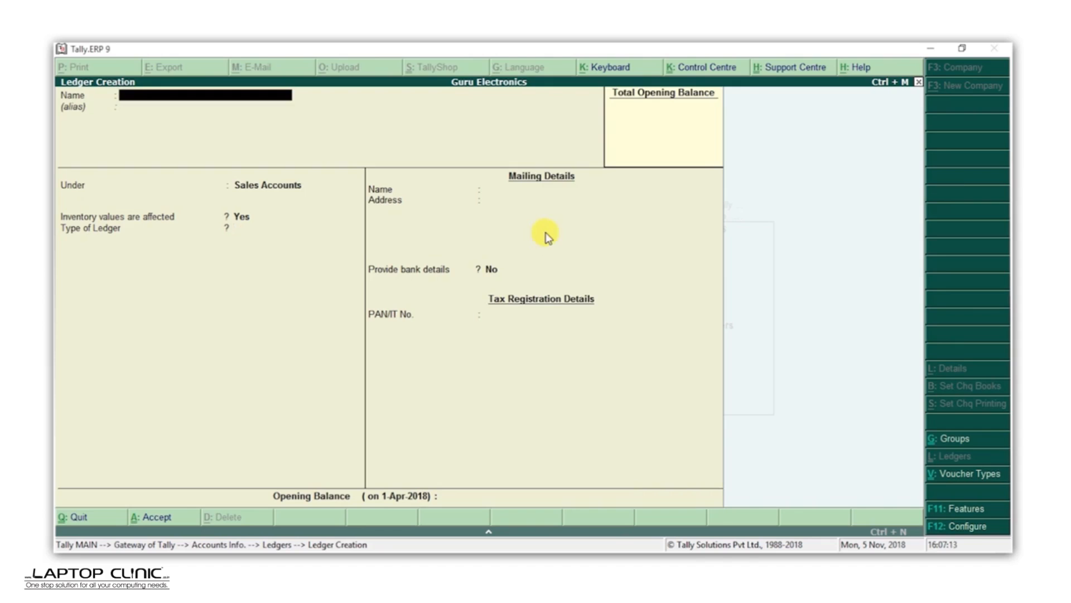
pyautogui.write('SBI')
pyautogui.press('Return')
pyautogui.write('B')
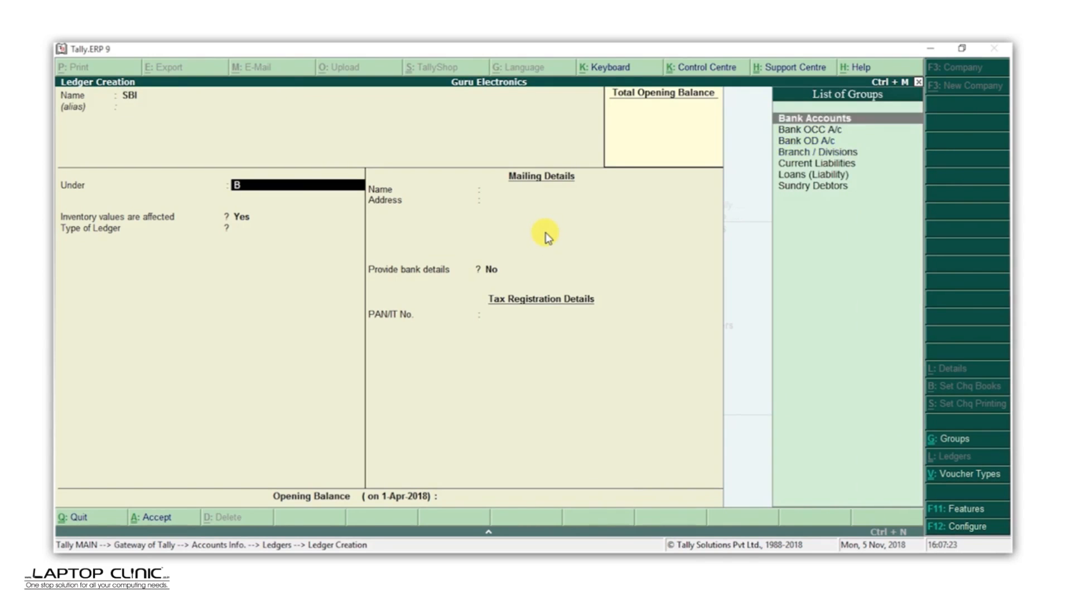
pyautogui.press('Return')
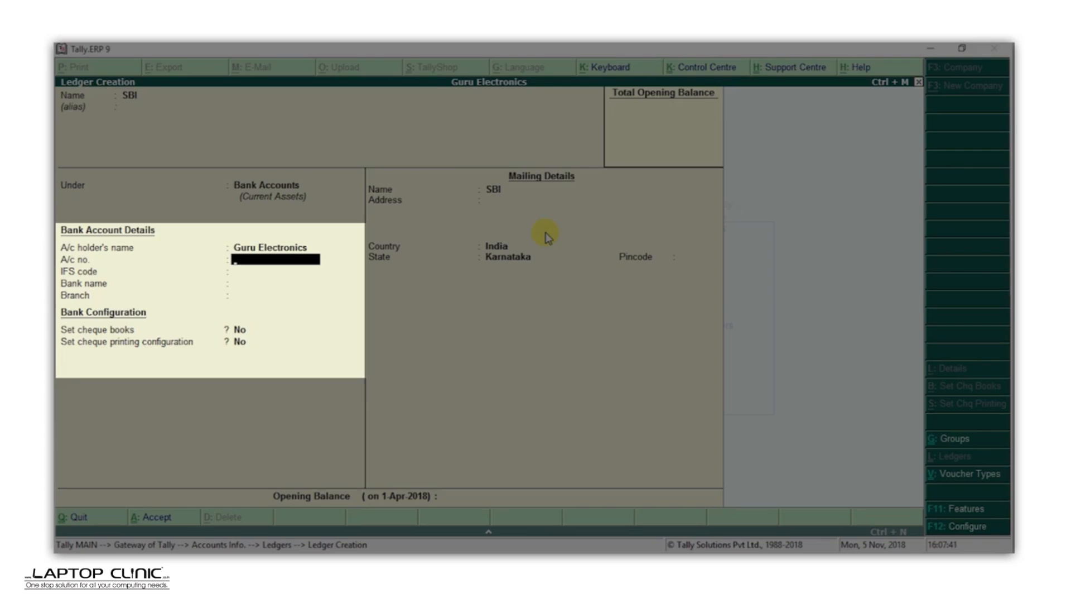
pyautogui.press('Return')
pyautogui.write('KKBK0000430')
pyautogui.press('Return')
pyautogui.write('Stat')
pyautogui.press('Down')
pyautogui.press('Down')
pyautogui.press('Down')
pyautogui.press('Return')
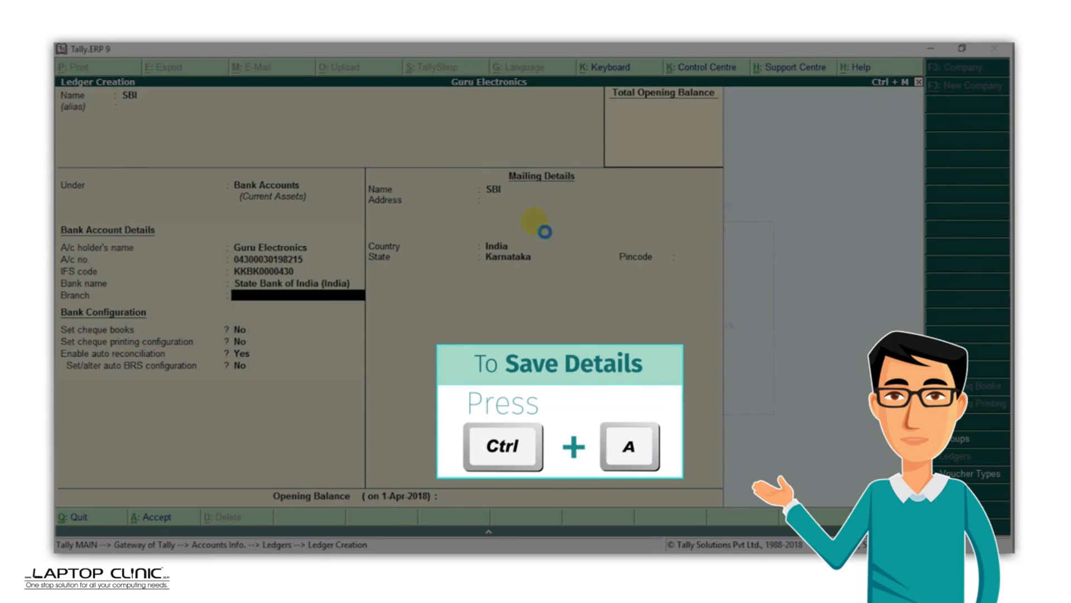
# Step: Save the SBI ledger and quit the ledger creation screen
pyautogui.hotkey('ctrl', 'a')
pyautogui.press('Escape')
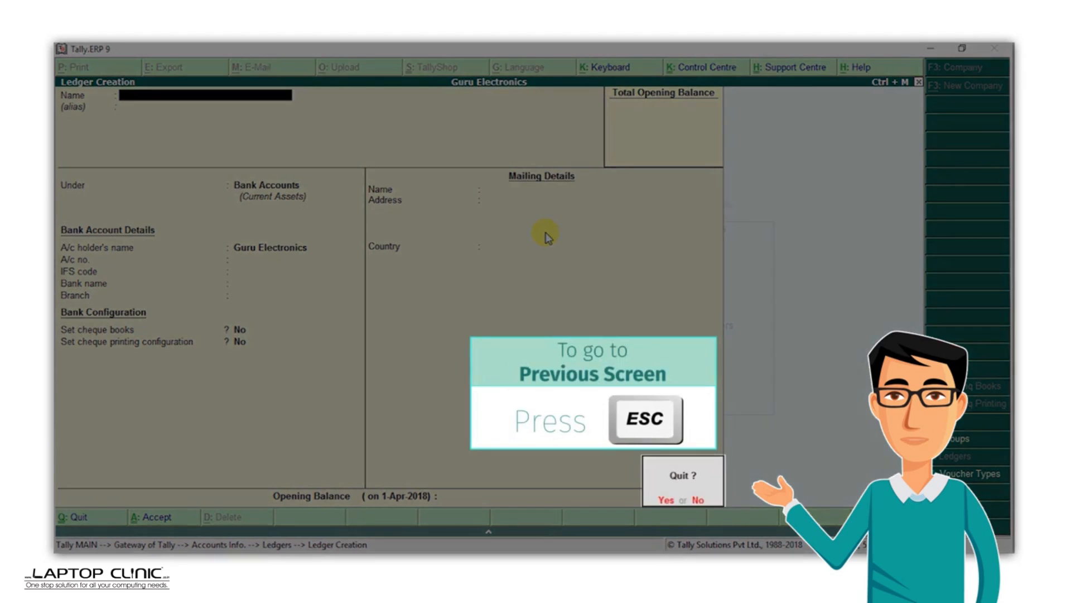
pyautogui.press('y')
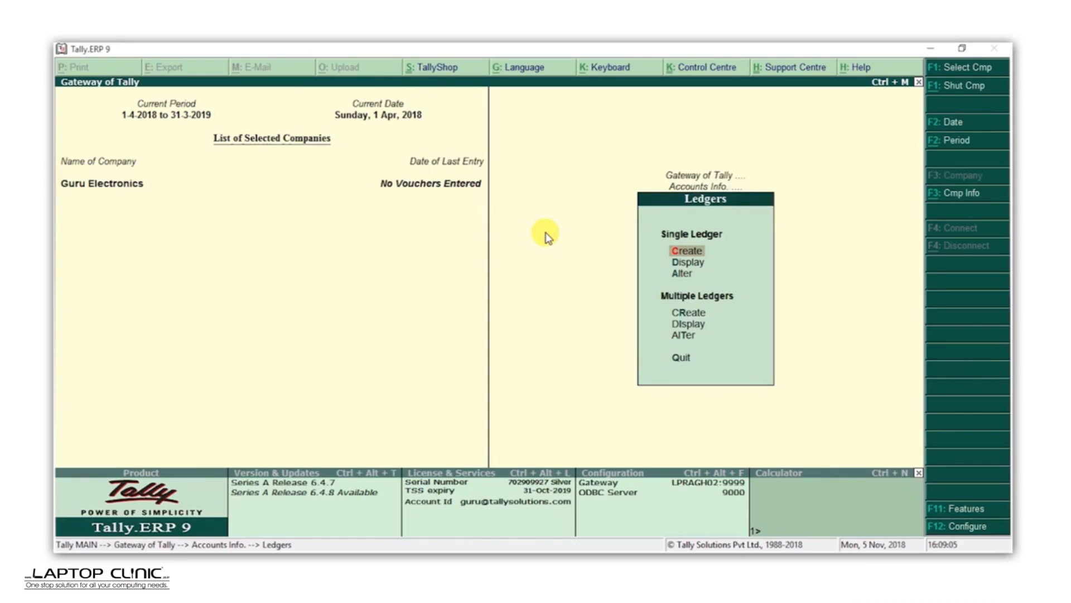
pyautogui.press('Down')
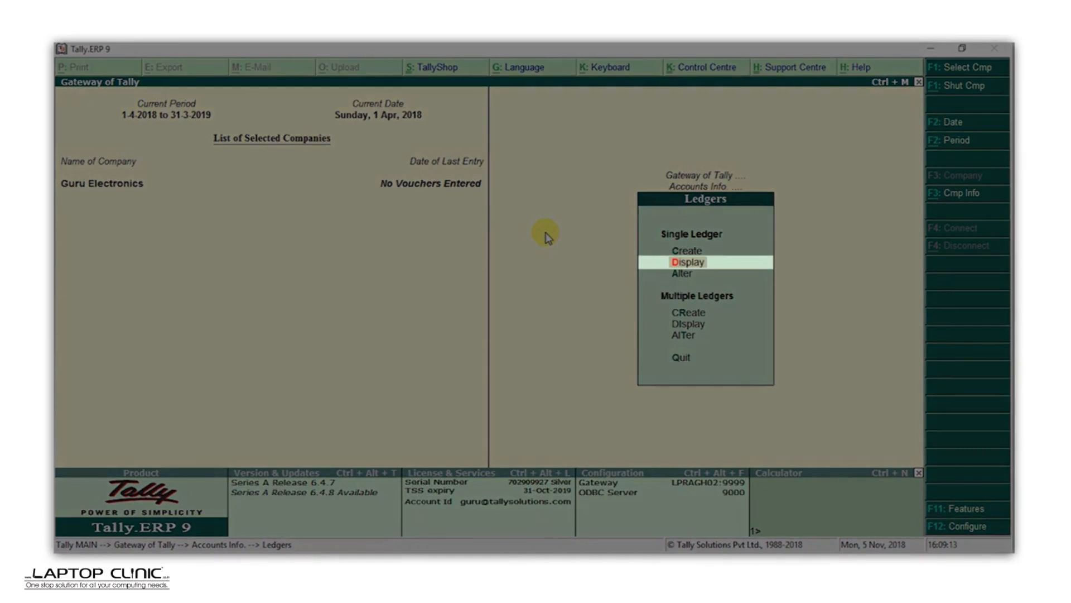
pyautogui.press('Return')
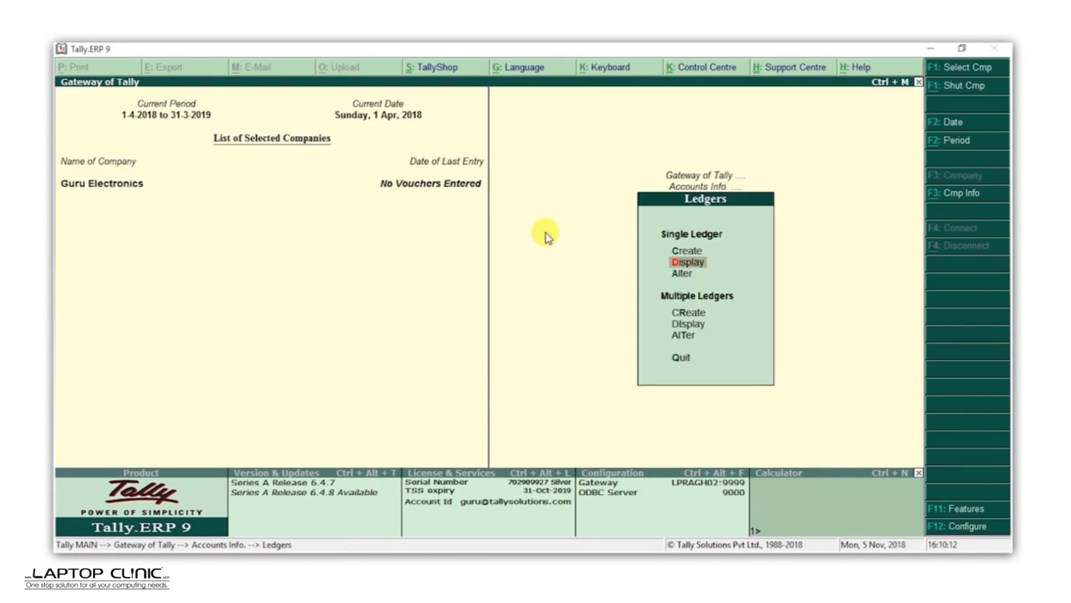
pyautogui.press('Down')
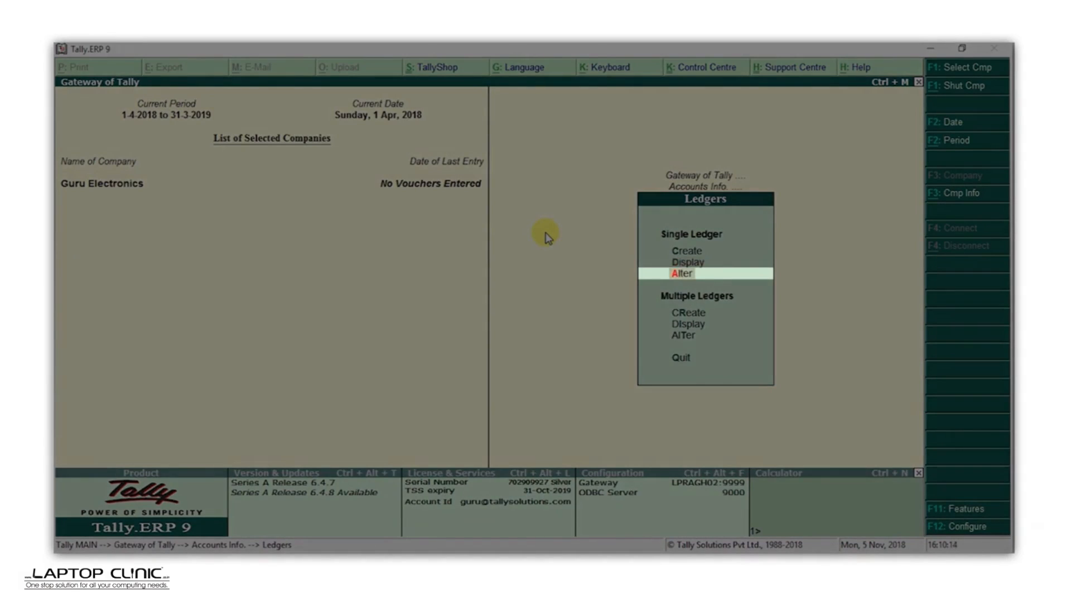
pyautogui.press('Return')
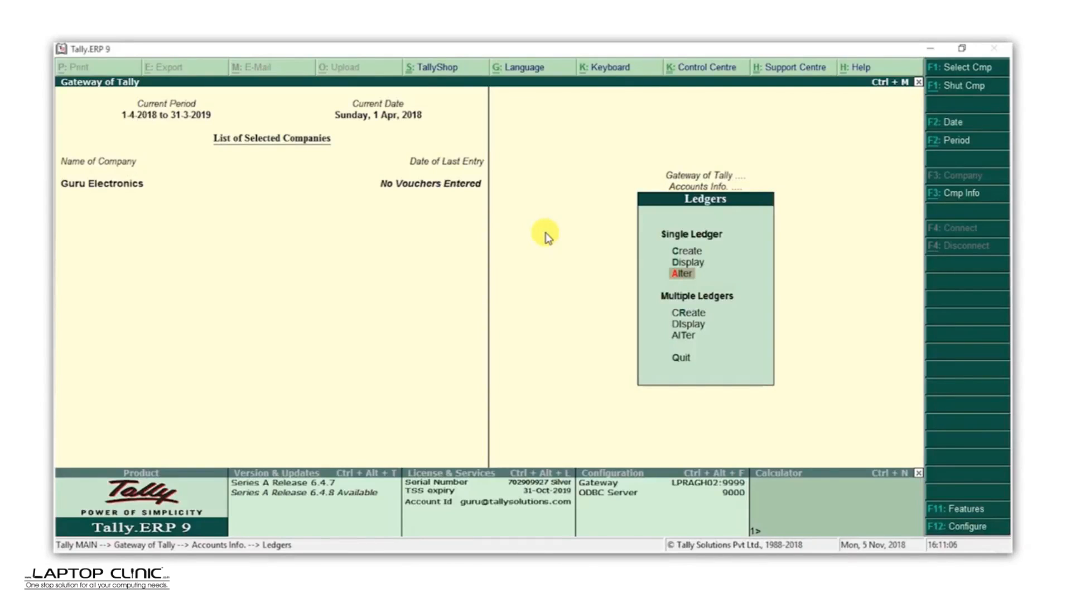
# Step: Create ledgers Rent, Conveyance and Office Expenses together under Indirect Expenses with multiple ledger creation and accept them
pyautogui.press('Down')
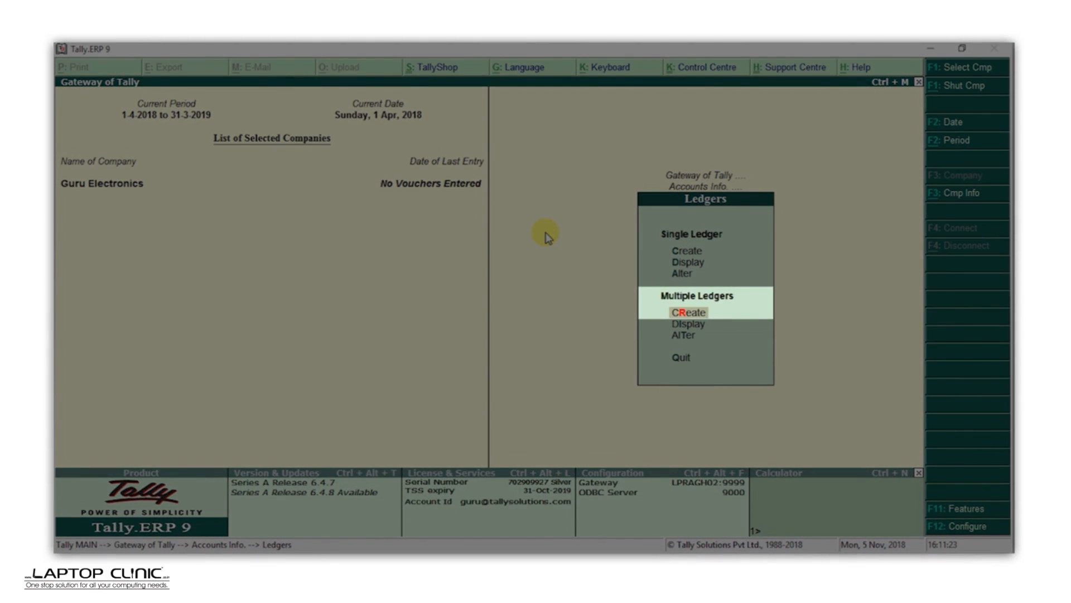
pyautogui.press('Return')
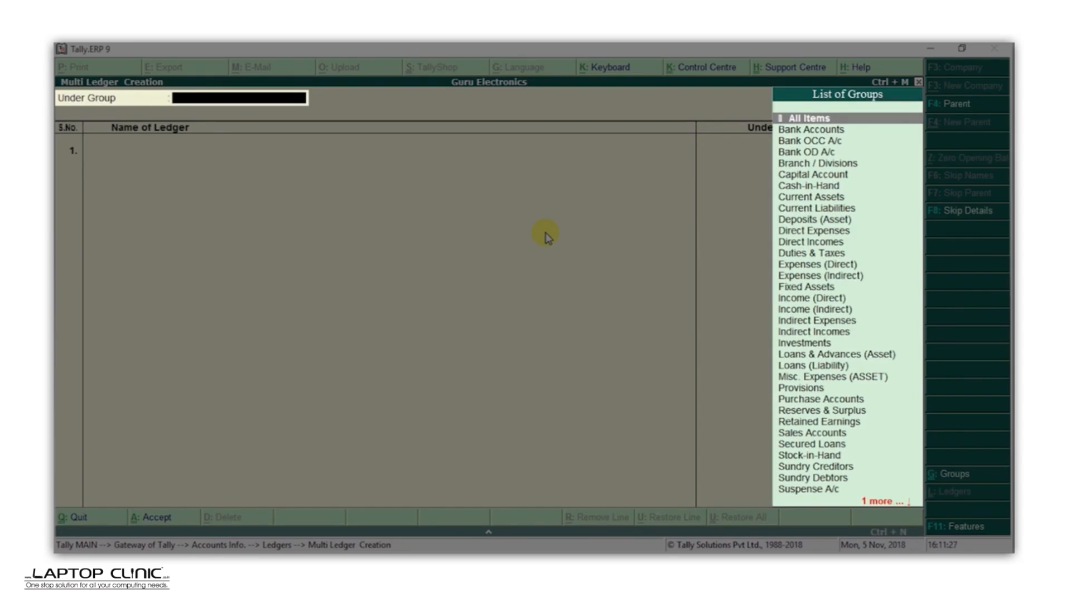
pyautogui.write('Exp')
pyautogui.press('Down')
pyautogui.press('Return')
pyautogui.write('Rent')
pyautogui.press('Return')
pyautogui.press('Return')
pyautogui.write('Conveyance')
pyautogui.press('Return')
pyautogui.press('Return')
pyautogui.write('Office Expenses')
pyautogui.press('Return')
pyautogui.press('Return')
pyautogui.press('Return')
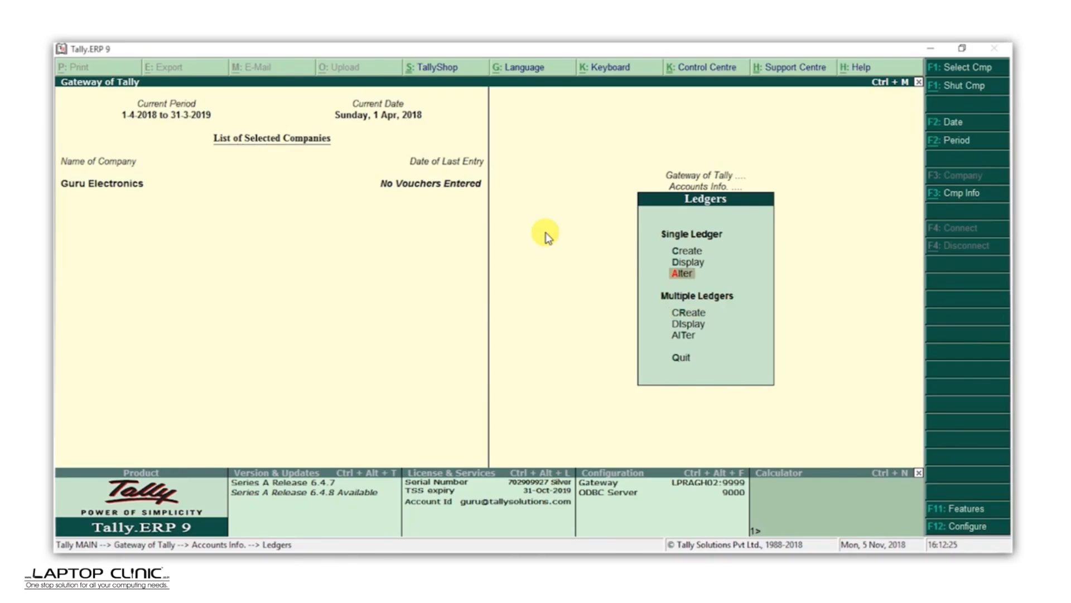
pyautogui.press('Up')
pyautogui.press('Return')
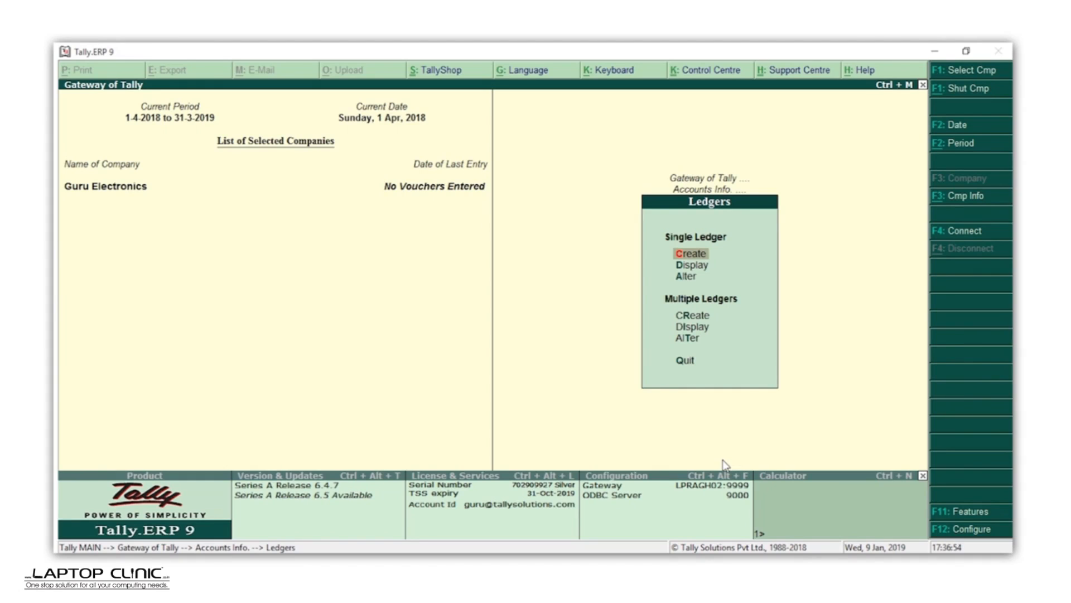
# Step: Open the List of Accounts from the Display menu to review the ledgers
pyautogui.press('Escape')
pyautogui.press('Escape')
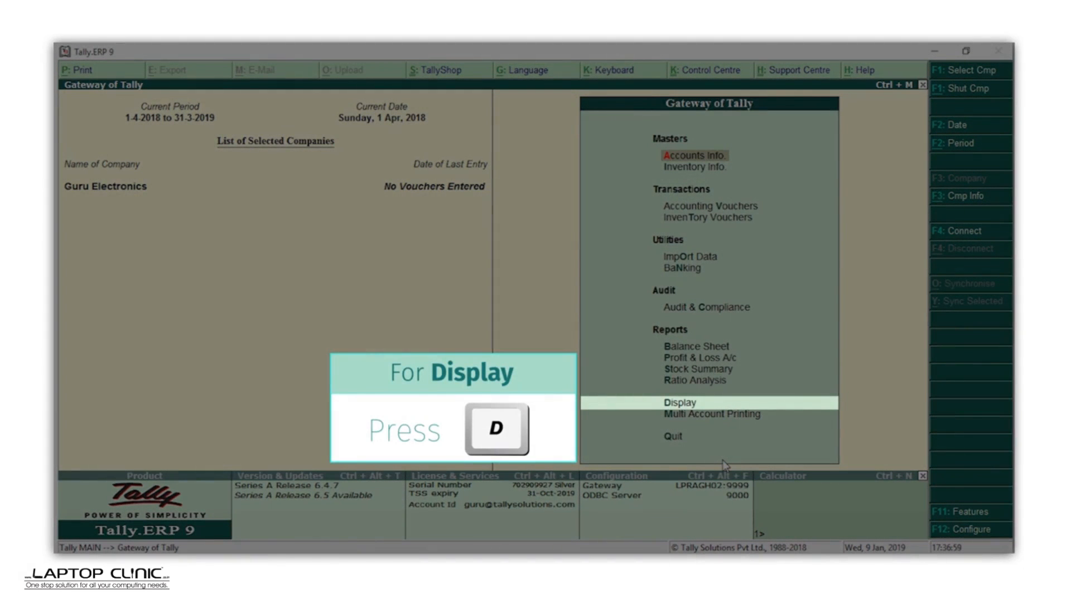
pyautogui.press('d')
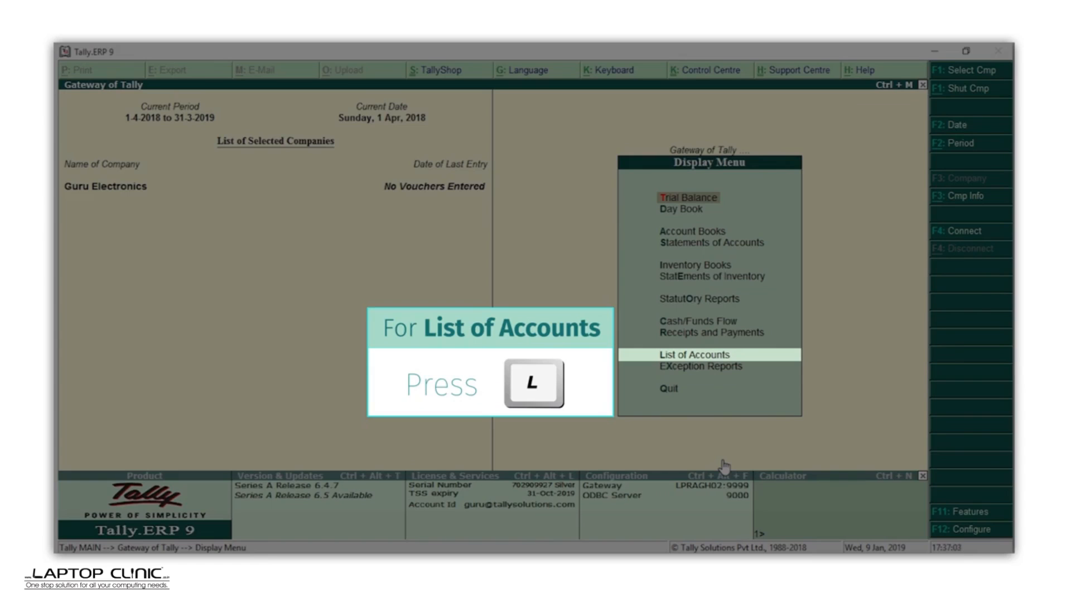
pyautogui.press('l')
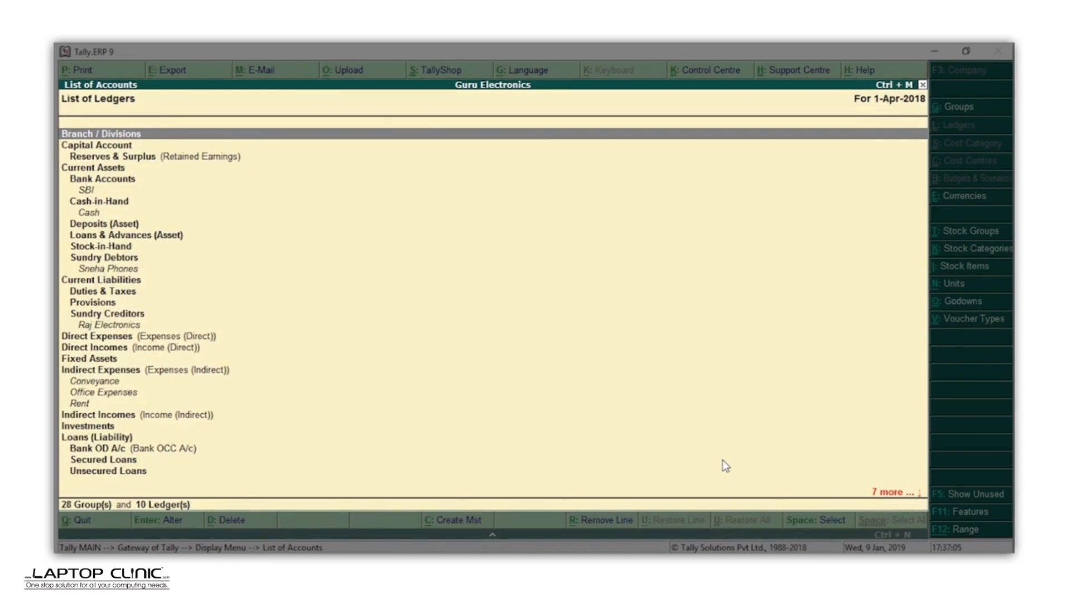